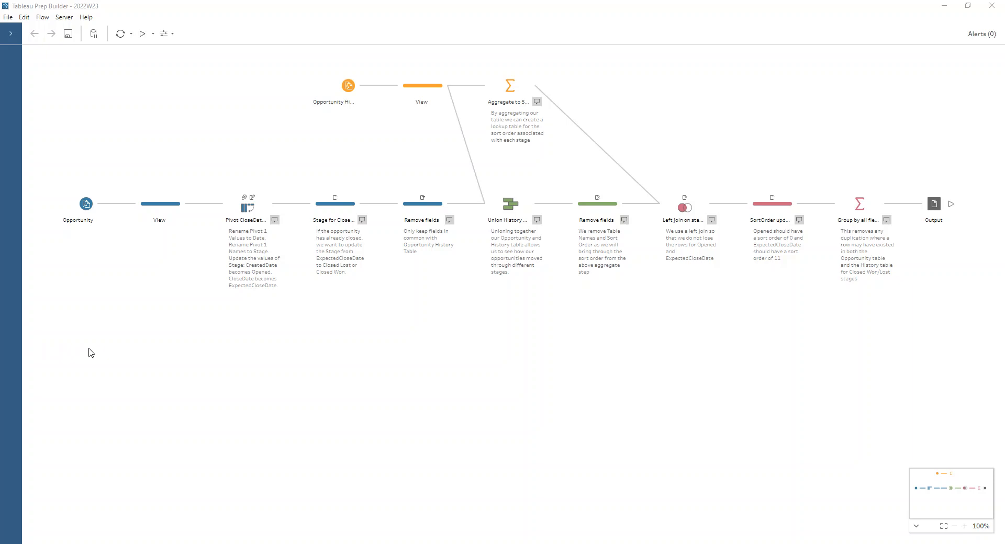
Step: Compare the Opportunity and Opportunity History input data in their View steps
{"action": "left_click", "coordinate": [161, 204]}
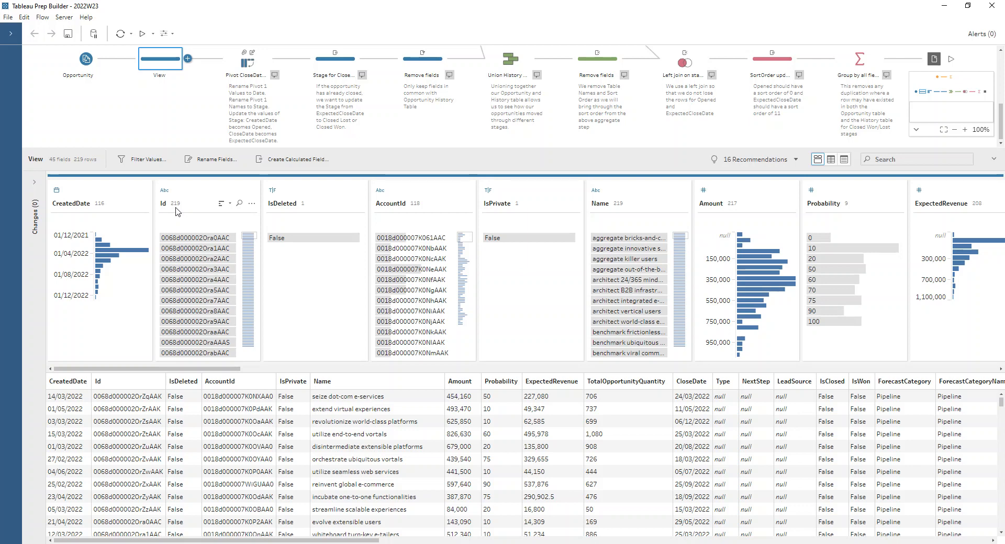
{"action": "left_click_drag", "start_coordinate": [237, 151], "coordinate": [238, 294]}
{"action": "left_click", "coordinate": [414, 88]}
{"action": "left_click_drag", "start_coordinate": [261, 296], "coordinate": [261, 255]}
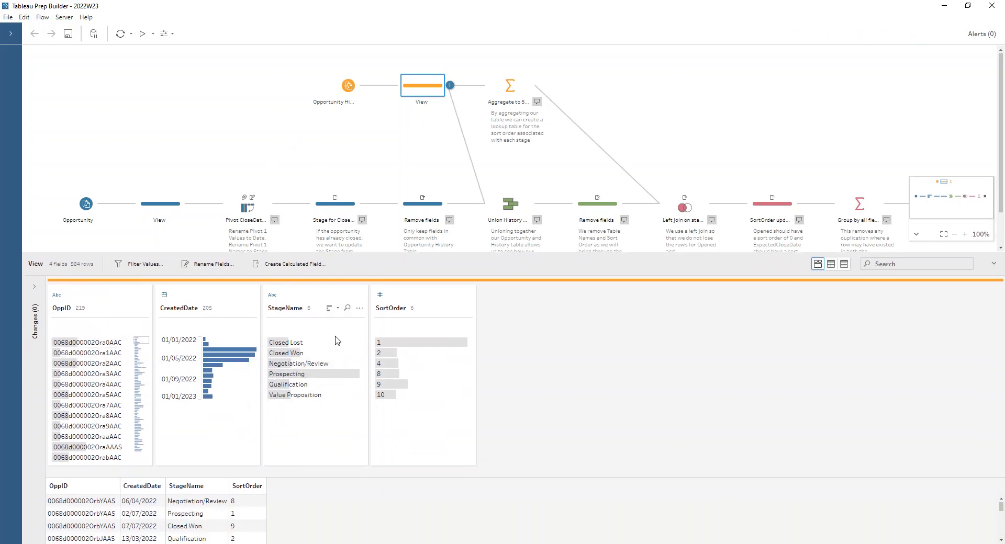
{"action": "left_click", "coordinate": [163, 211]}
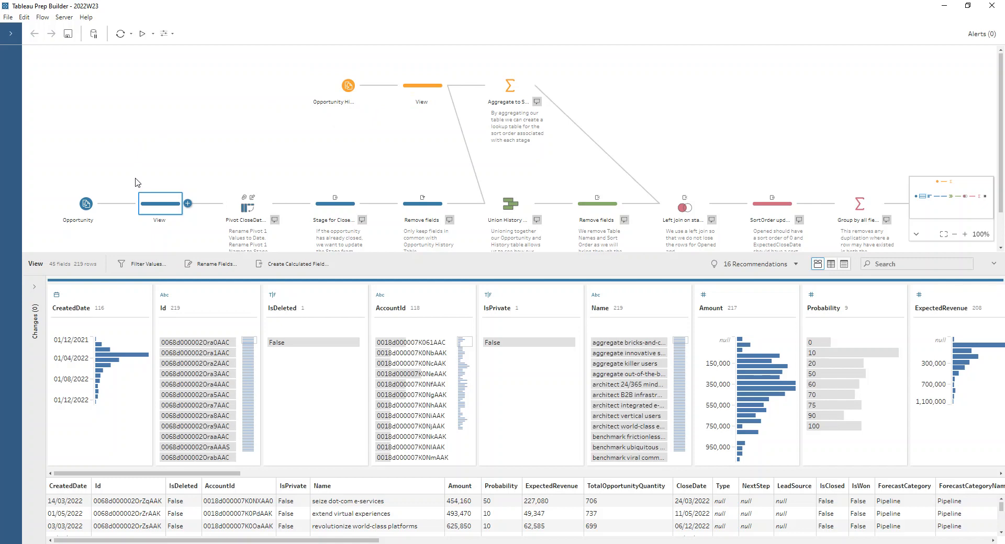
Step: Inspect the pivot of CloseDate and CreatedDate, highlighting the Opened value in the Stage field
{"action": "left_click", "coordinate": [246, 207]}
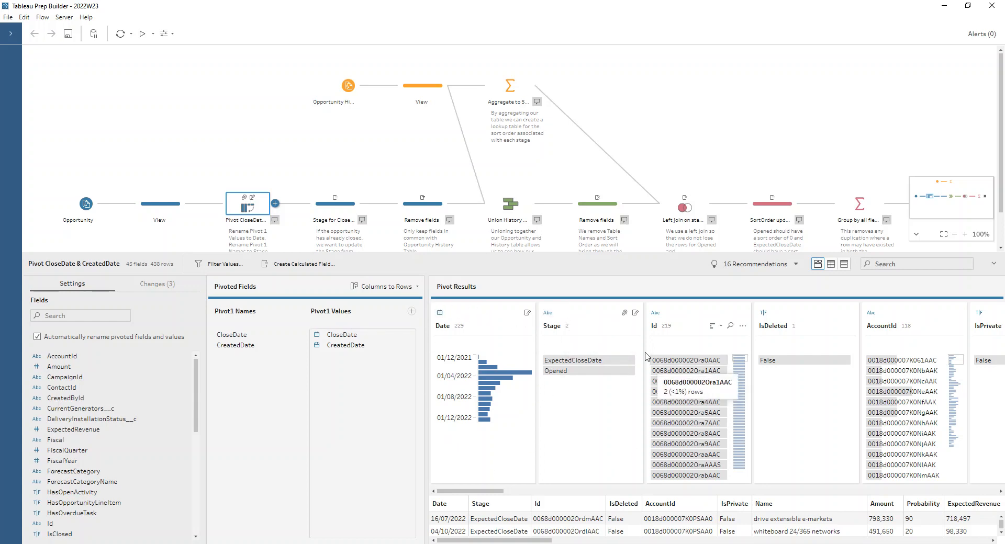
{"action": "left_click", "coordinate": [574, 372]}
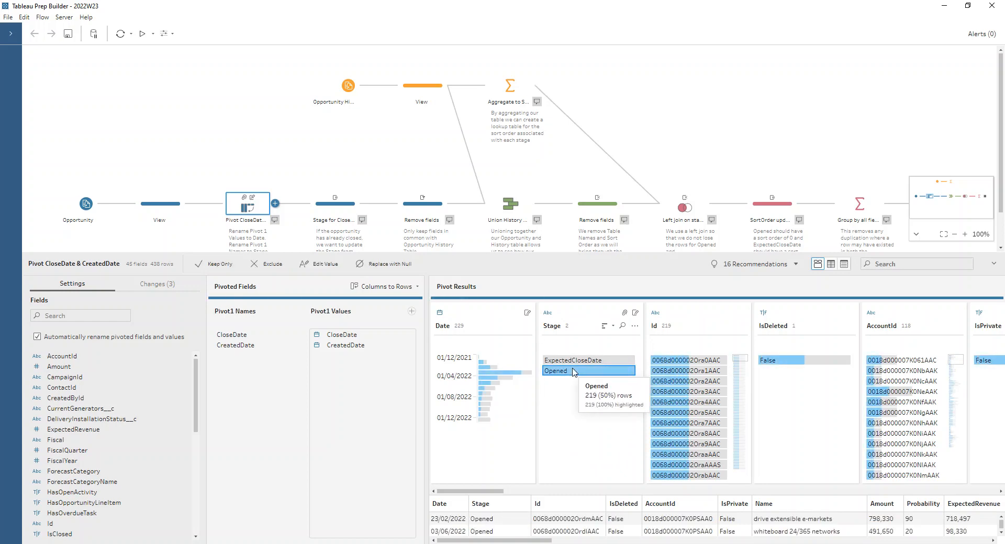
{"action": "double_click", "coordinate": [574, 372]}
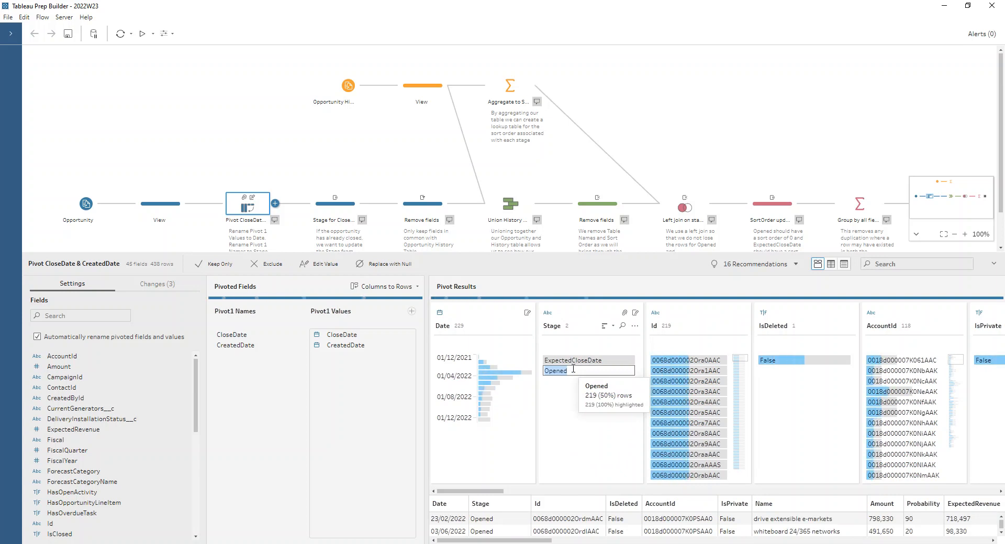
{"action": "key", "text": "Escape"}
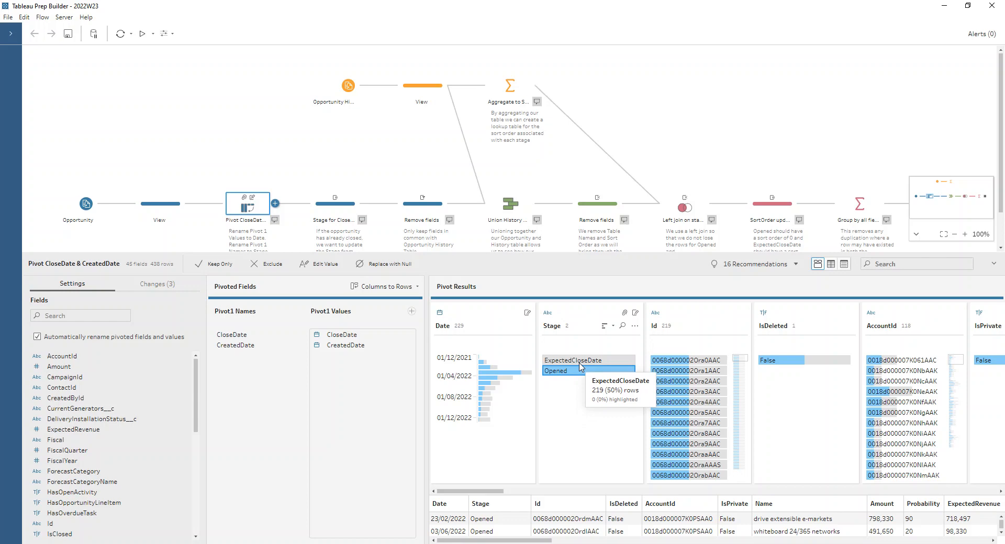
Step: Review the Stage for Closed Opportunities step, including its StageName field and the formula of the Stage calculated field
{"action": "left_click", "coordinate": [329, 211]}
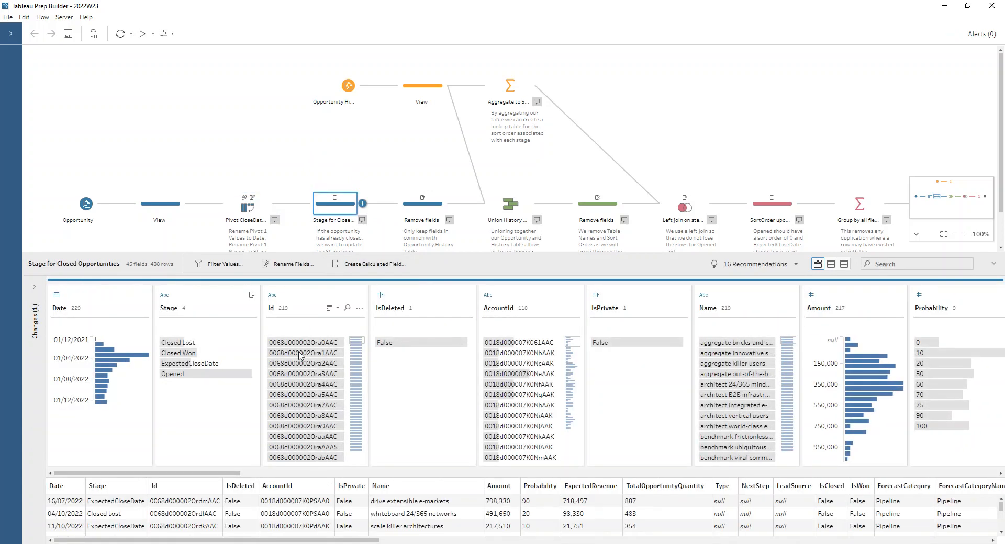
{"action": "left_click_drag", "start_coordinate": [221, 474], "coordinate": [1002, 476]}
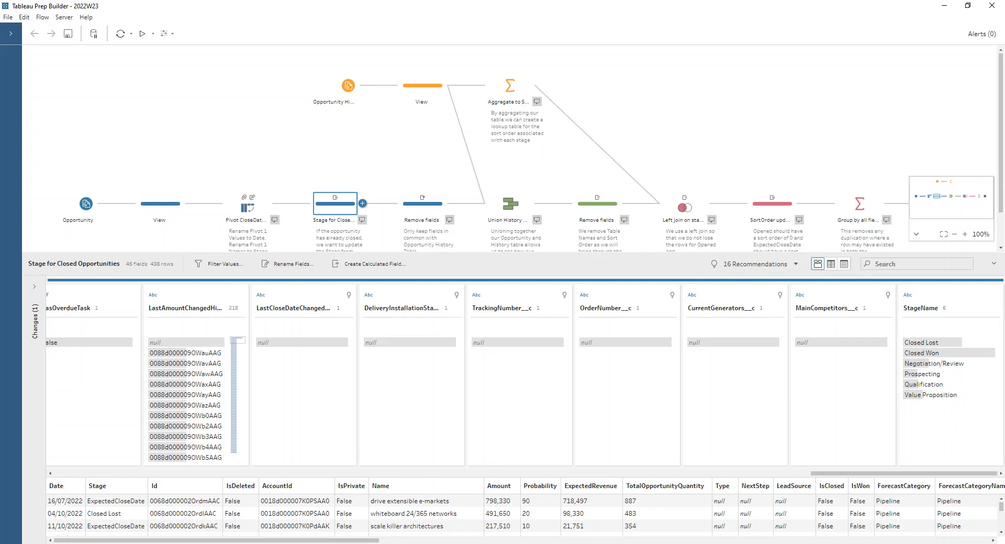
{"action": "left_click", "coordinate": [34, 287]}
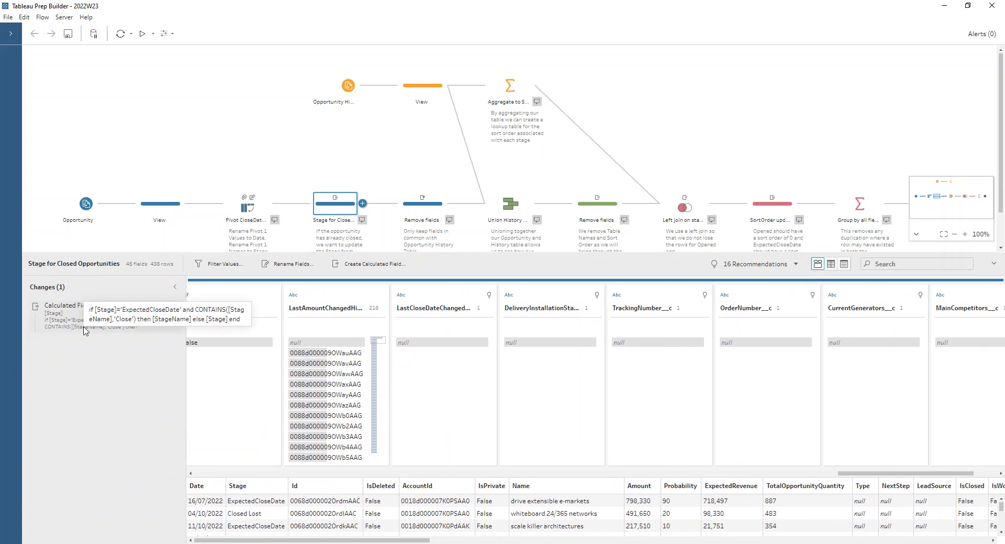
{"action": "left_click", "coordinate": [162, 307]}
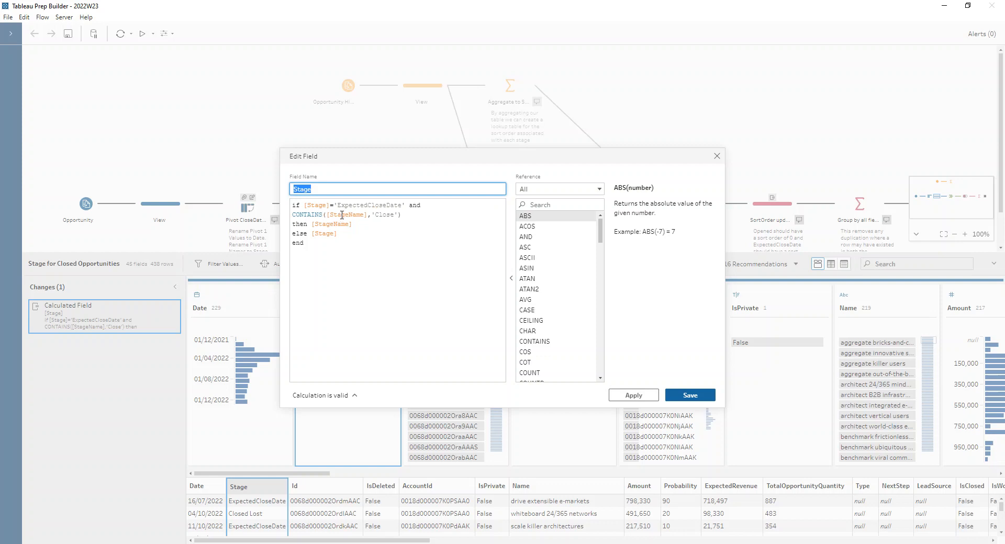
{"action": "left_click", "coordinate": [372, 224]}
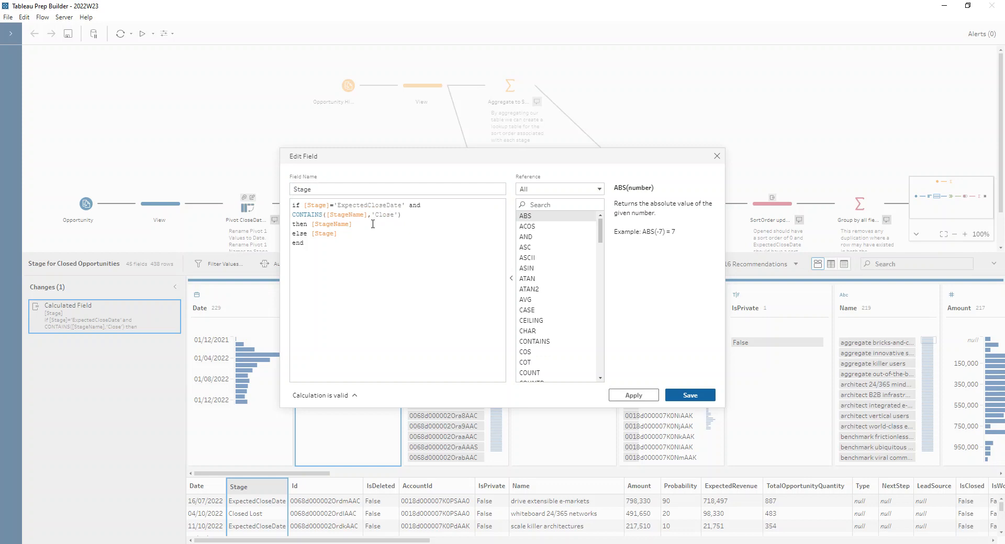
{"action": "left_click", "coordinate": [717, 156]}
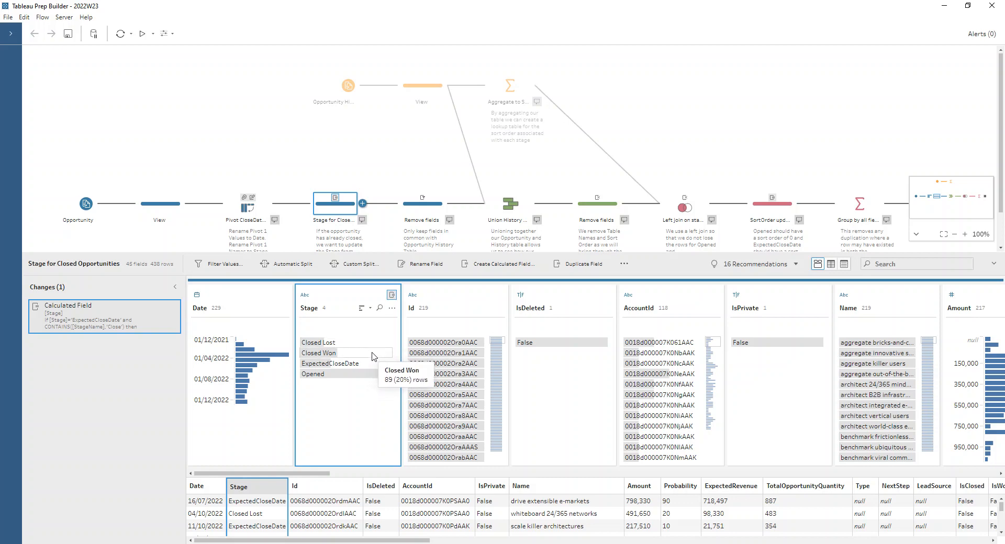
Step: Examine the union with the history table and the field-removal steps before and after it
{"action": "left_click", "coordinate": [420, 214]}
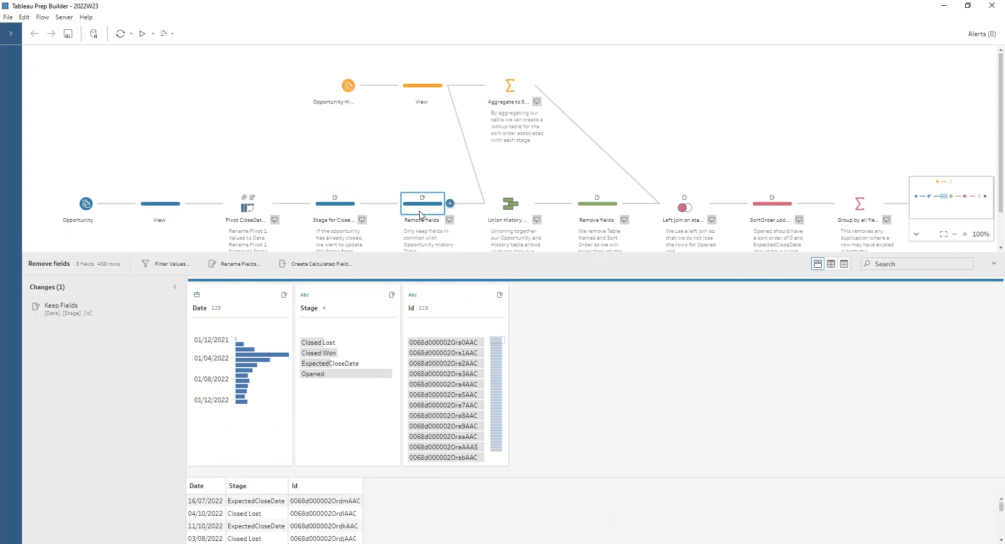
{"action": "left_click", "coordinate": [512, 211]}
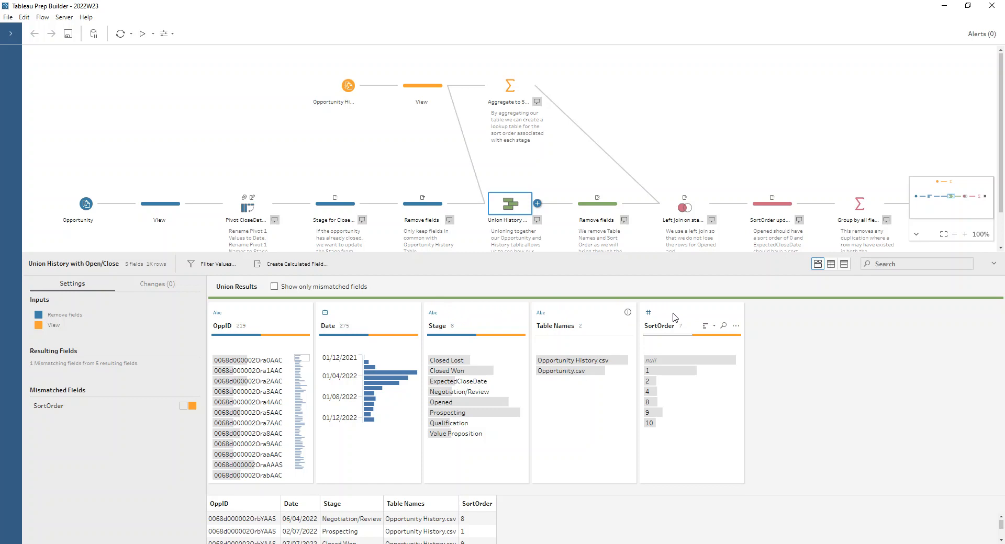
{"action": "left_click", "coordinate": [598, 206]}
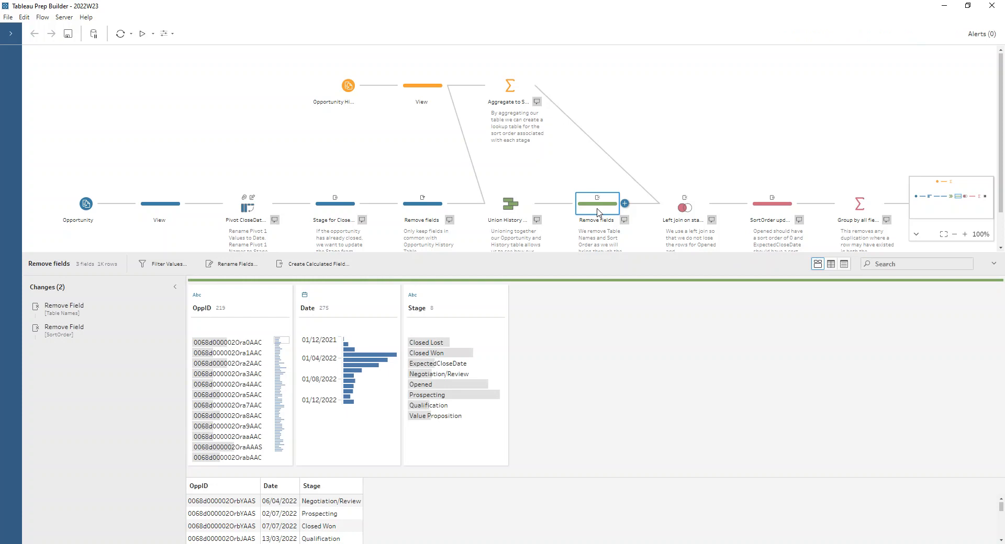
Step: Inspect the StageName and SortOrder lookup aggregation and the left join on stage that uses it
{"action": "left_click", "coordinate": [507, 91]}
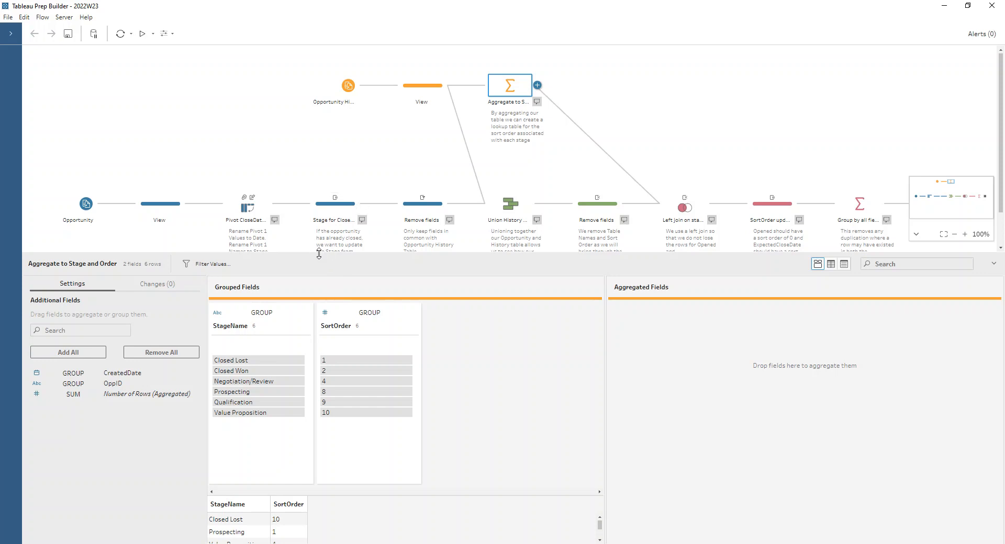
{"action": "left_click_drag", "start_coordinate": [325, 254], "coordinate": [322, 188]}
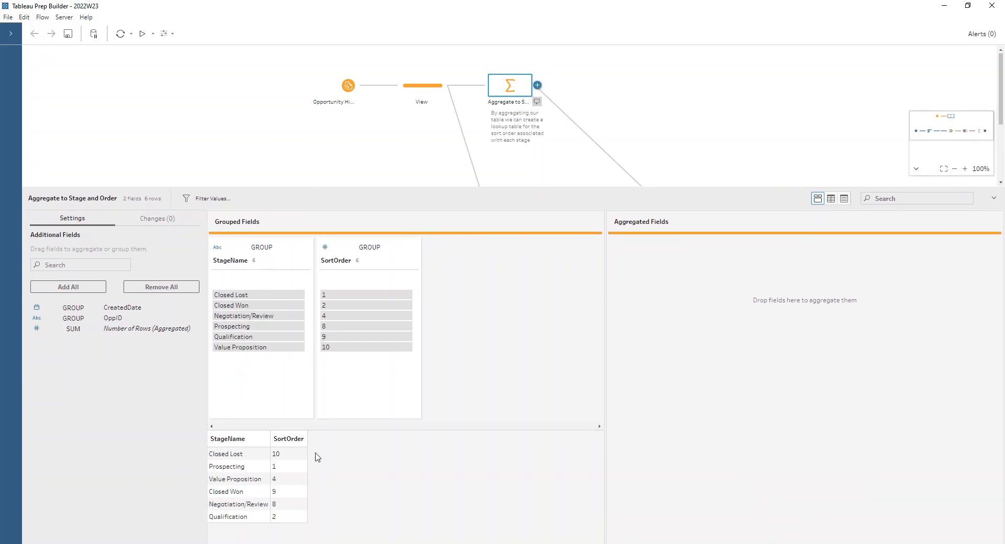
{"action": "left_click_drag", "start_coordinate": [382, 188], "coordinate": [386, 273]}
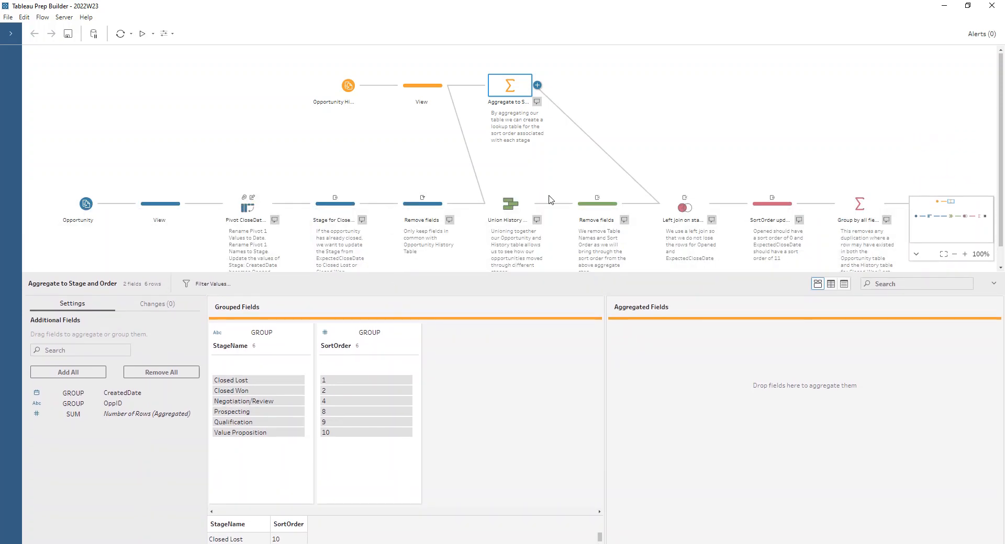
{"action": "left_click", "coordinate": [679, 209]}
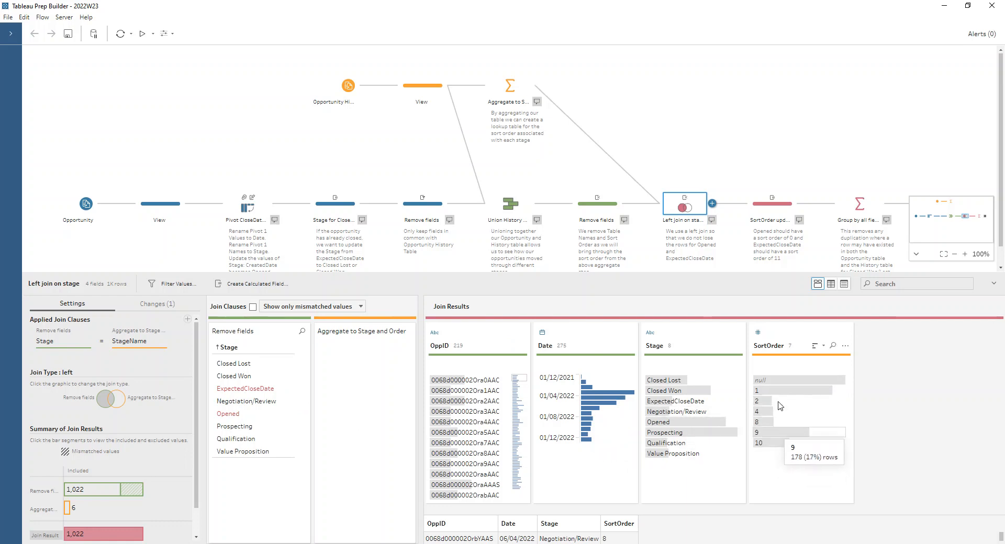
Step: Review the formula of the SortOrder calculated field in the SortOrder update step
{"action": "left_click", "coordinate": [784, 209]}
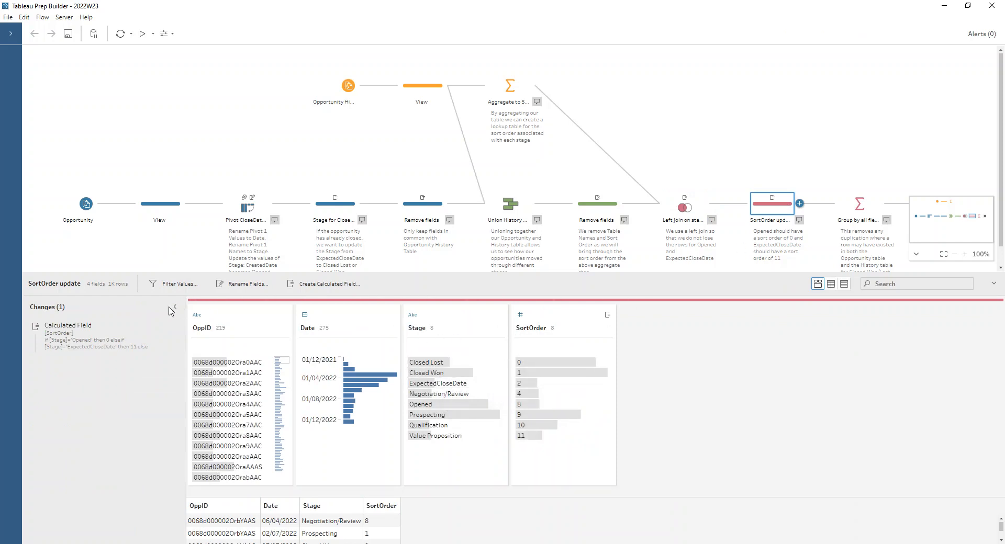
{"action": "left_click", "coordinate": [161, 329]}
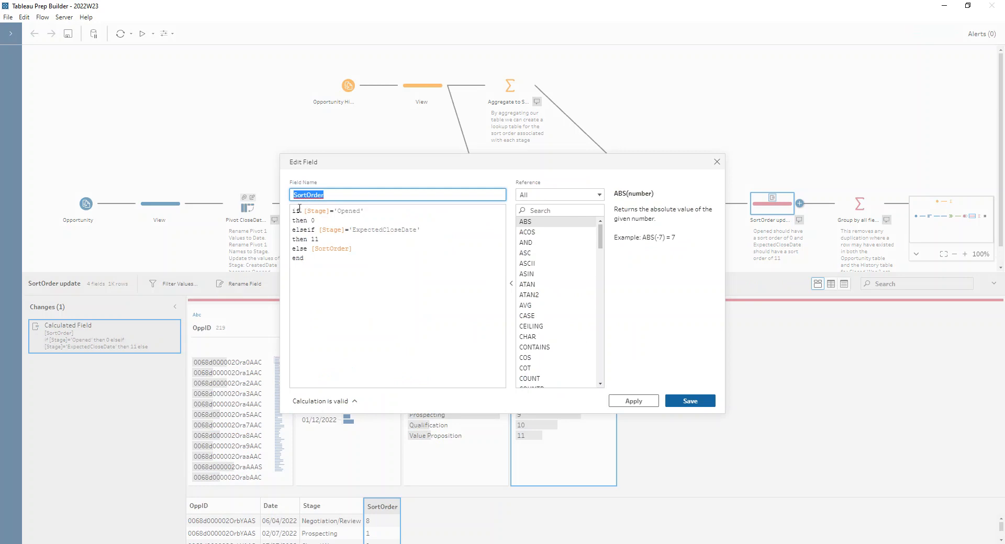
{"action": "left_click", "coordinate": [326, 219]}
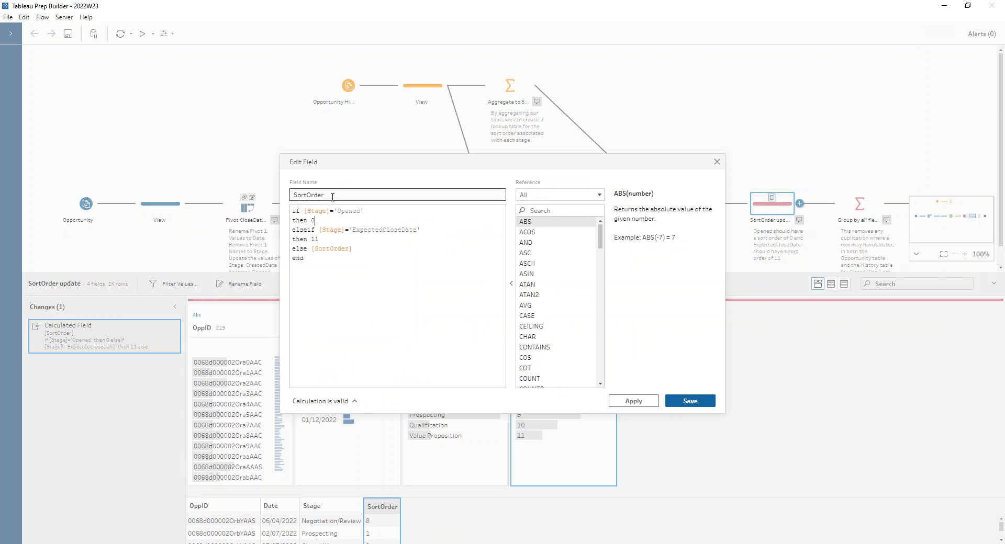
{"action": "left_click", "coordinate": [335, 241]}
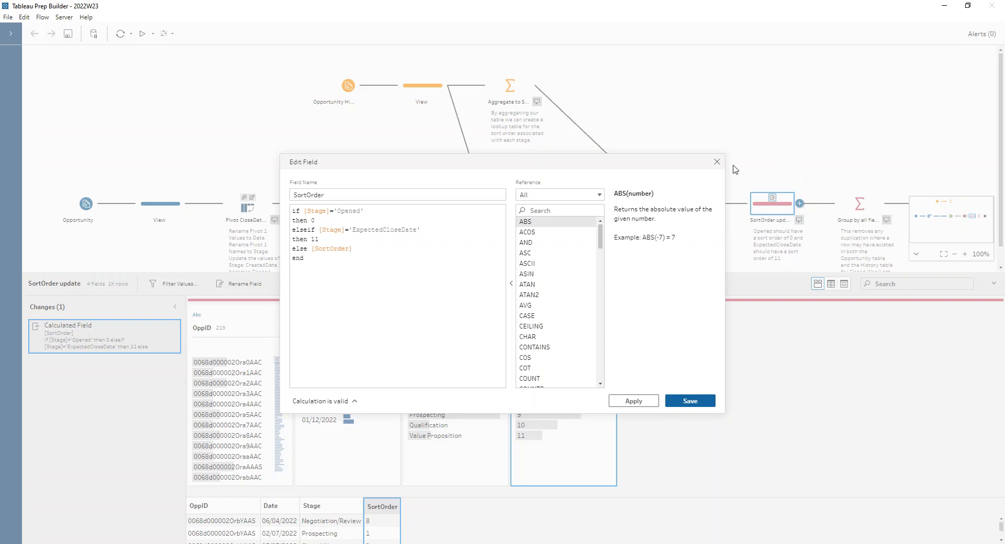
{"action": "left_click", "coordinate": [717, 161]}
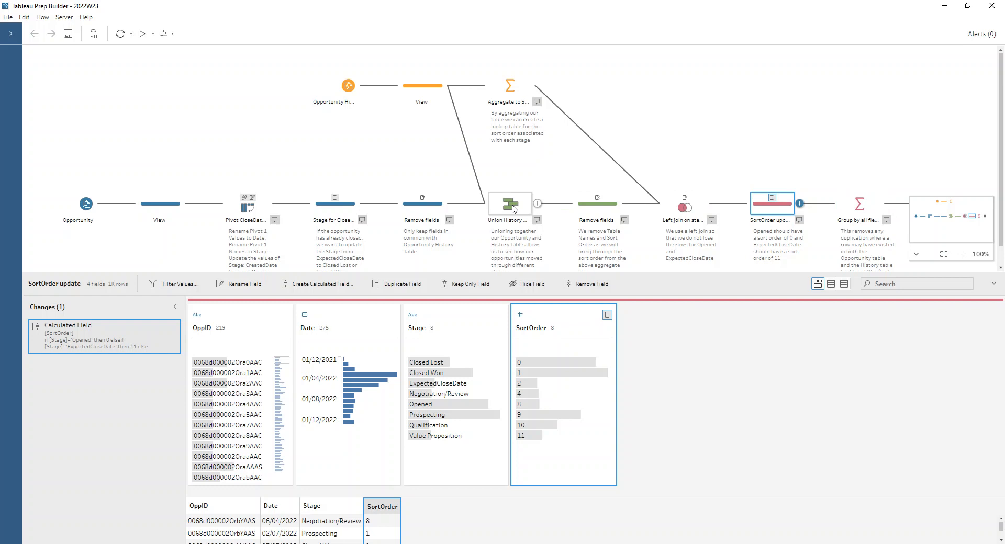
Step: Highlight the third OppID in the SortOrder update step and check its rows for duplicates
{"action": "left_click", "coordinate": [263, 383]}
{"action": "left_click_drag", "start_coordinate": [265, 275], "coordinate": [266, 190]}
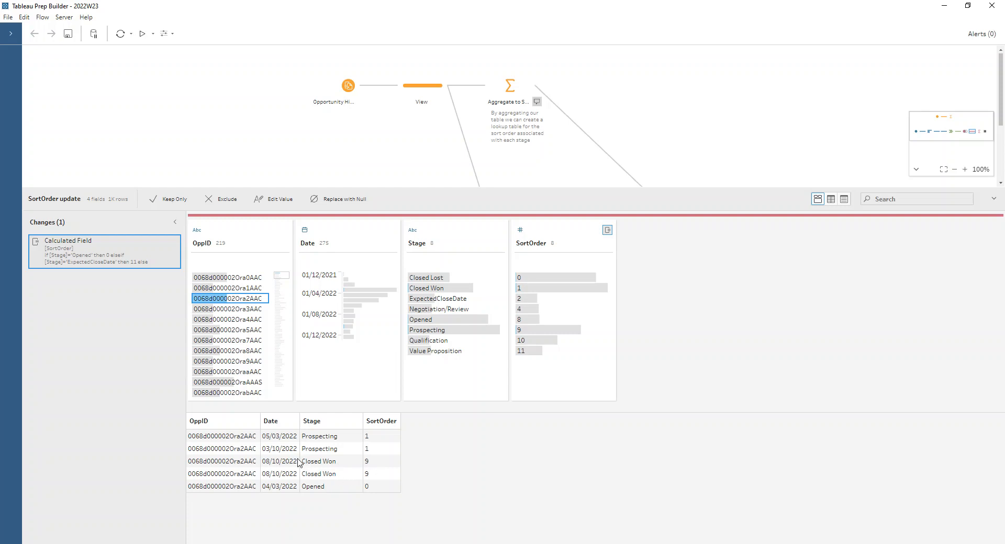
{"action": "left_click_drag", "start_coordinate": [291, 188], "coordinate": [294, 287]}
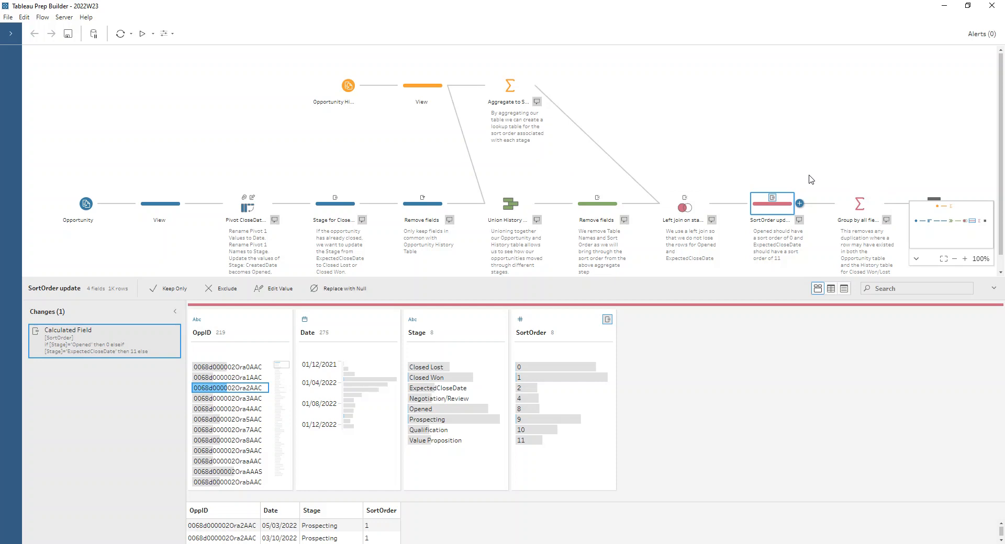
Step: Inspect the grouped fields of the Group by all fields step and collapse the flow minimap to reveal the Output step
{"action": "left_click", "coordinate": [852, 202]}
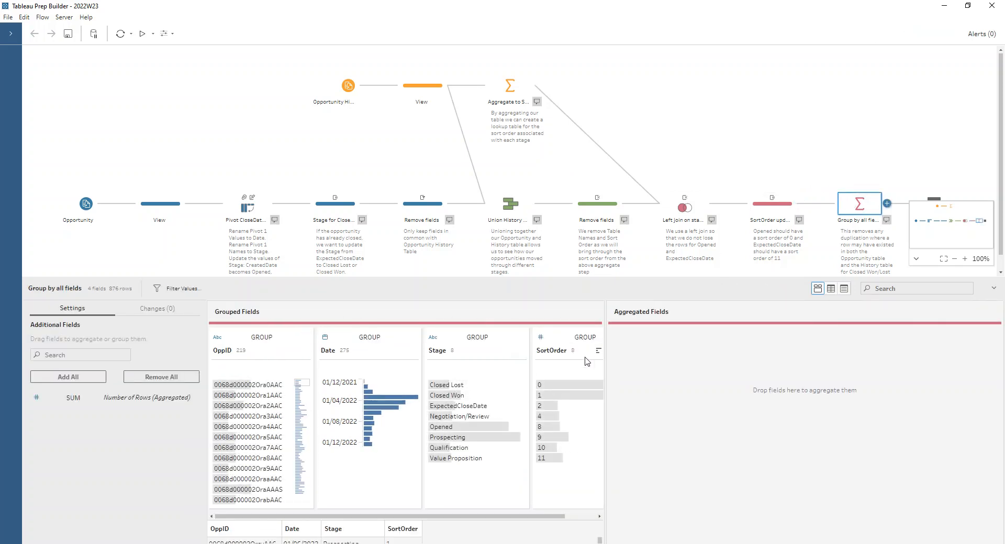
{"action": "left_click_drag", "start_coordinate": [522, 516], "coordinate": [460, 528]}
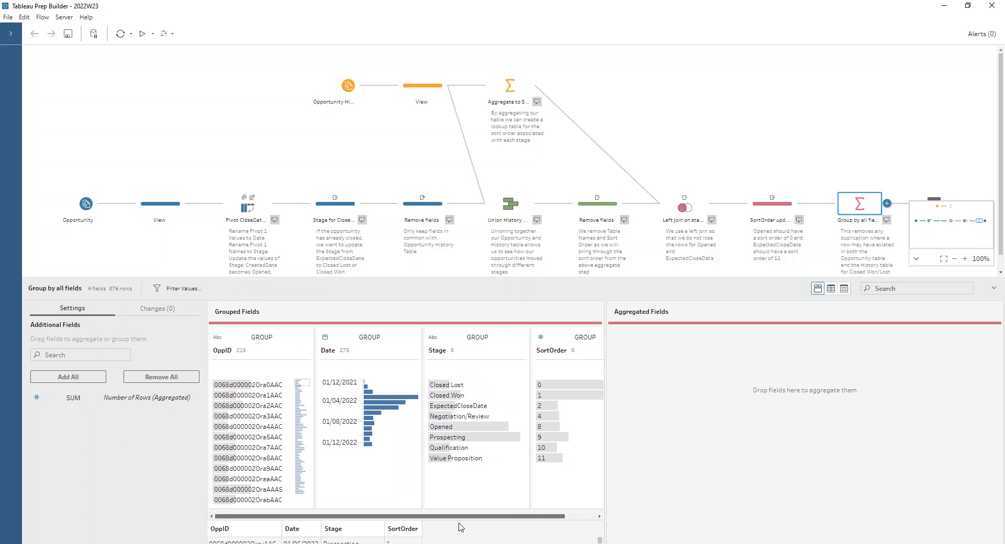
{"action": "left_click", "coordinate": [916, 259]}
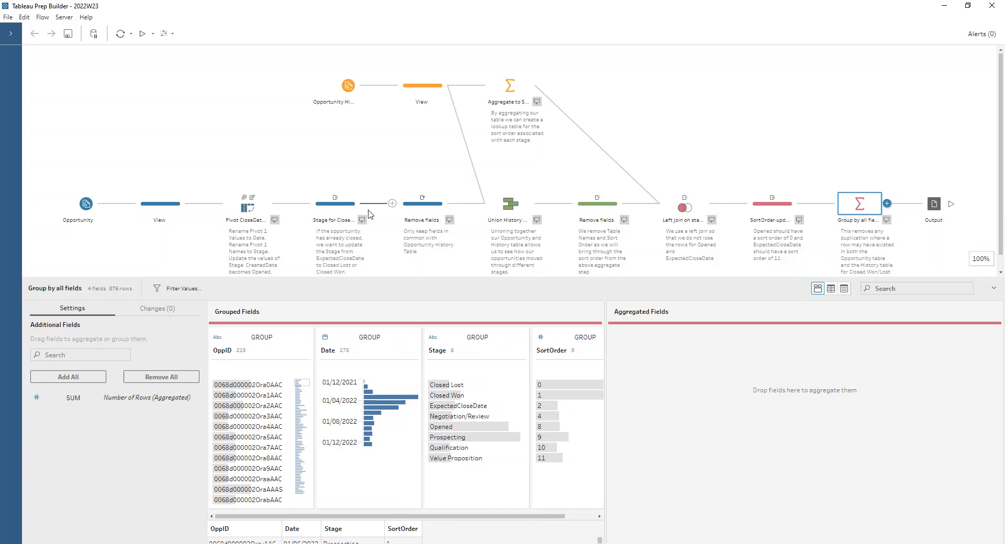
{"action": "mouse_move", "coordinate": [291, 212]}
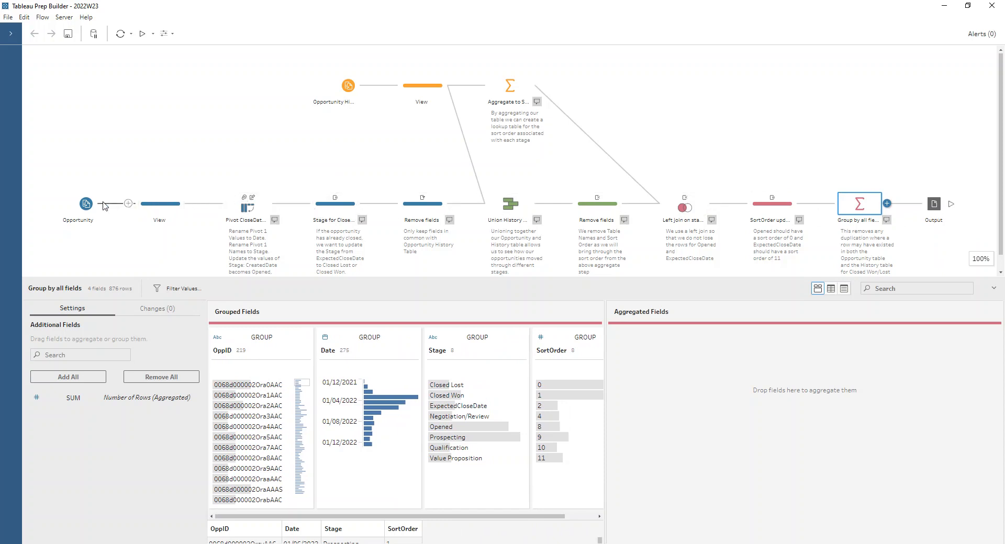